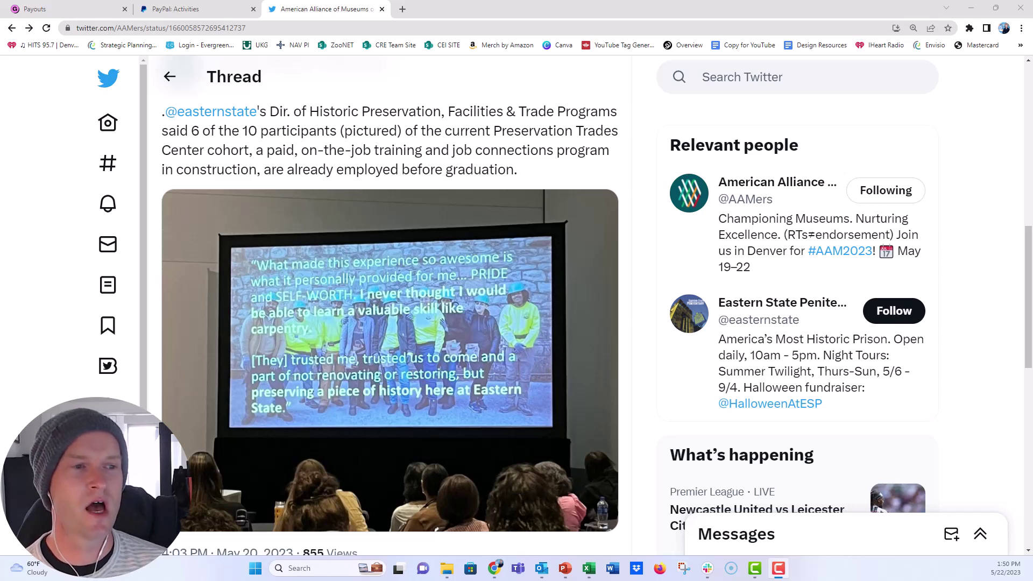
Step: Switch from Chrome to Presentation1 and show slide 2 with its photo and white text
scroll(277, 132, "up", 2)
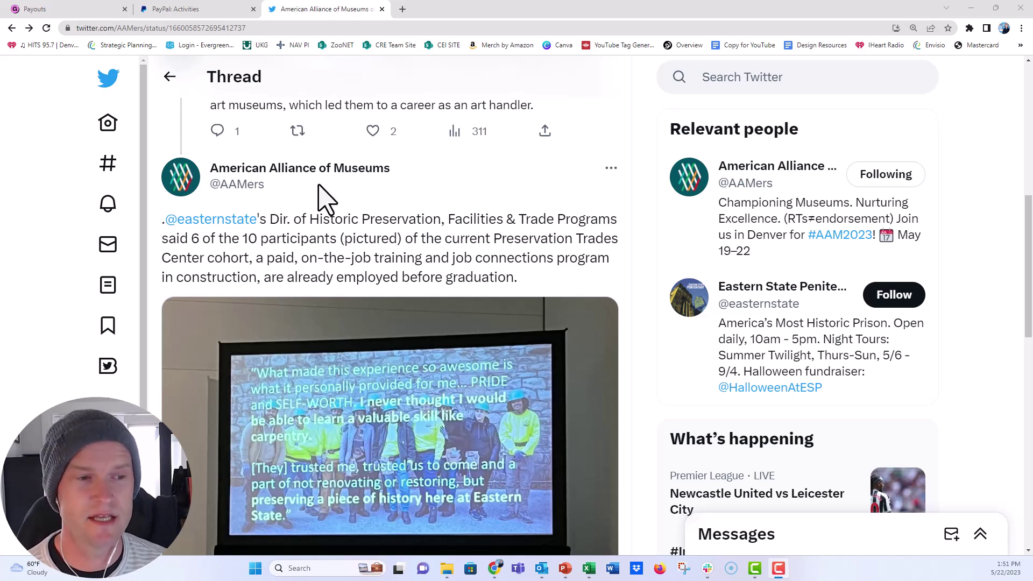
scroll(318, 185, "down", 1)
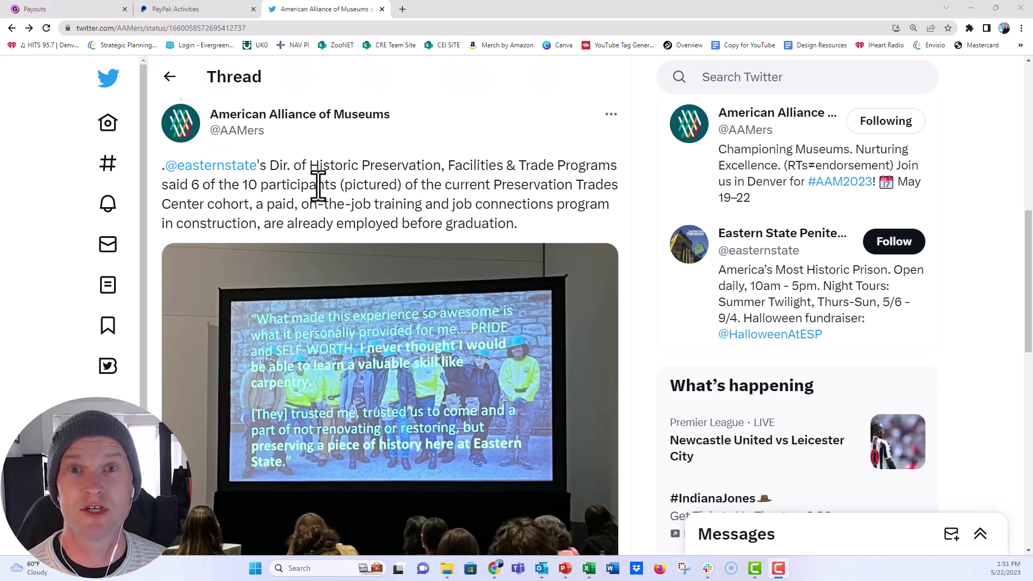
scroll(298, 169, "down", 1)
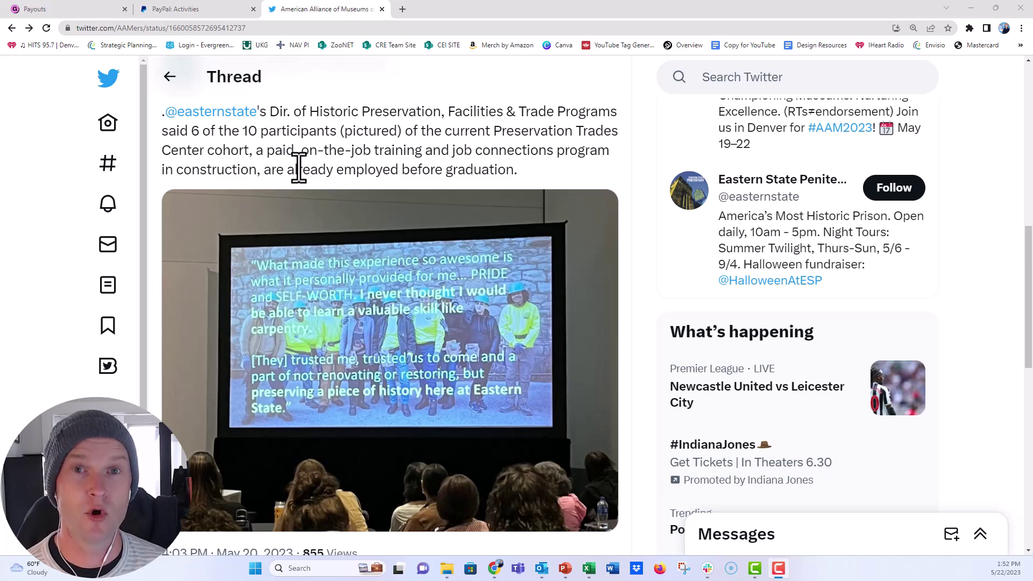
left_click(971, 9)
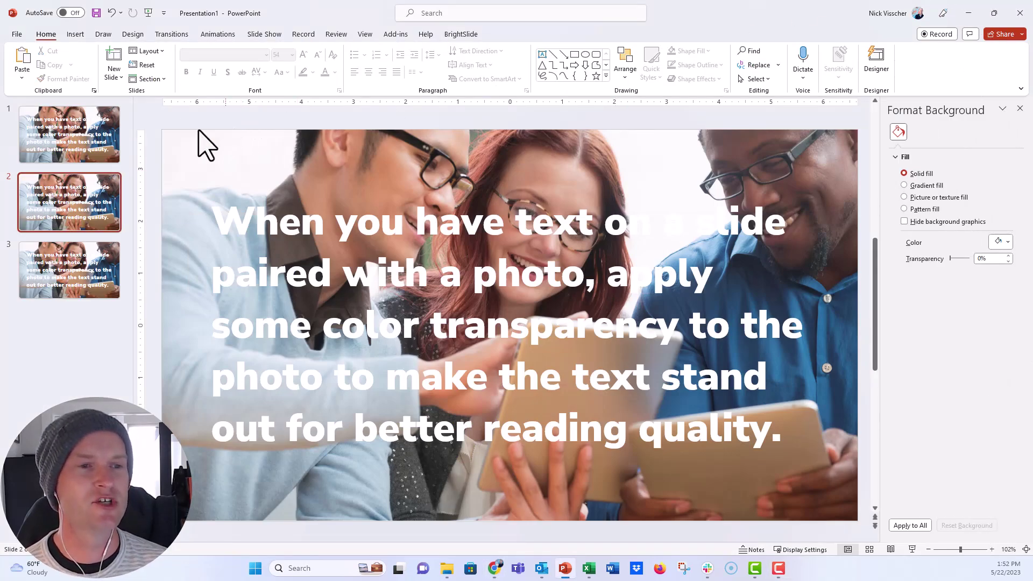
left_click(117, 147)
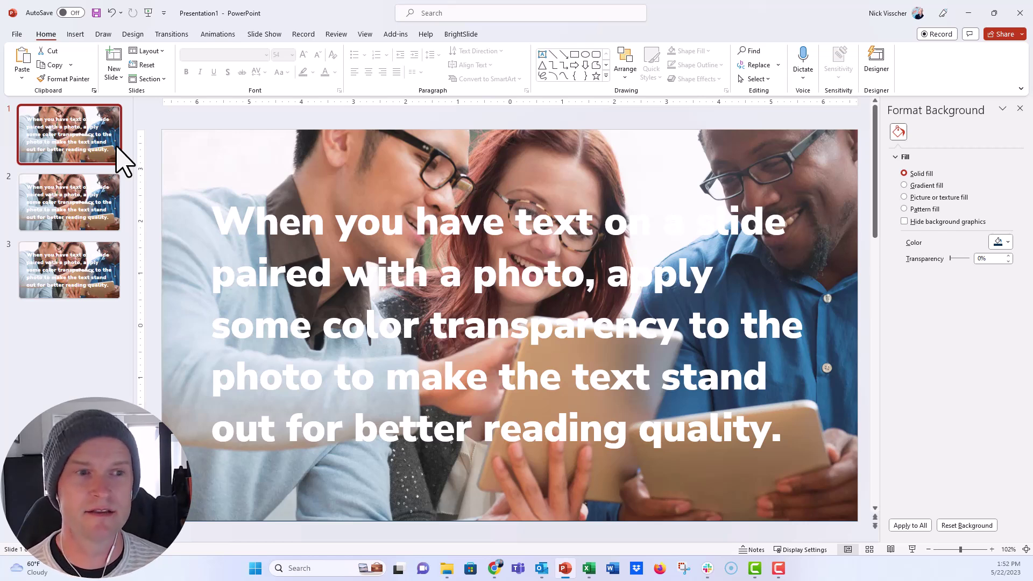
left_click(120, 222)
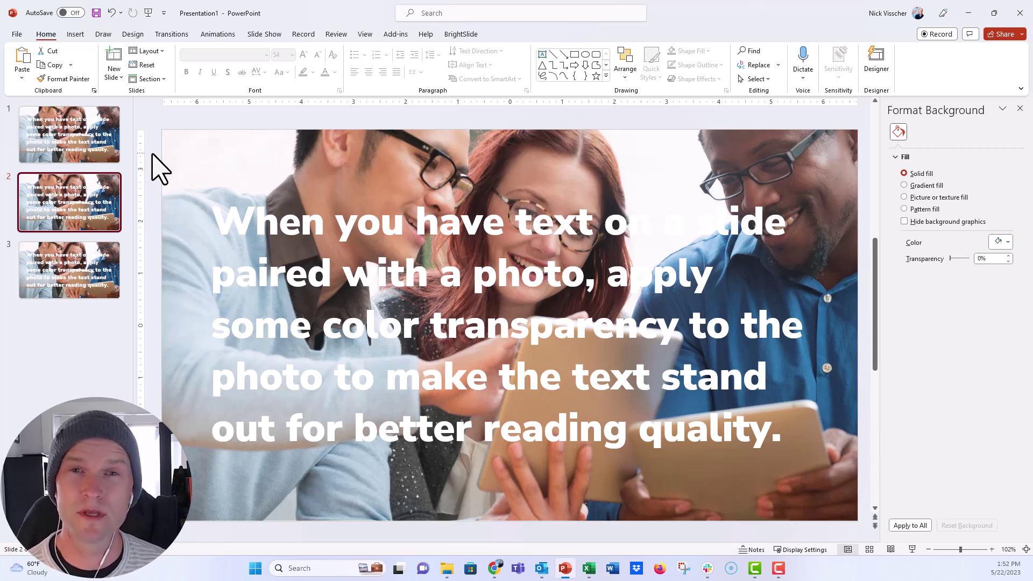
left_click(153, 155)
Step: Fill slide 2's background with dark blue and move the photo back to cover the slide
left_click_drag(188, 141, 200, 168)
left_click(201, 146)
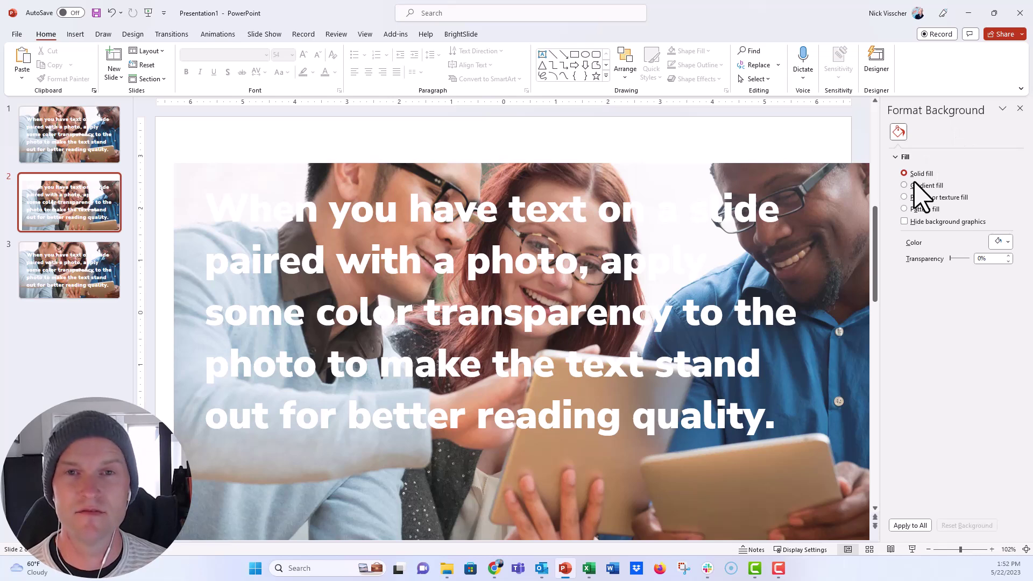
left_click(999, 242)
left_click(980, 320)
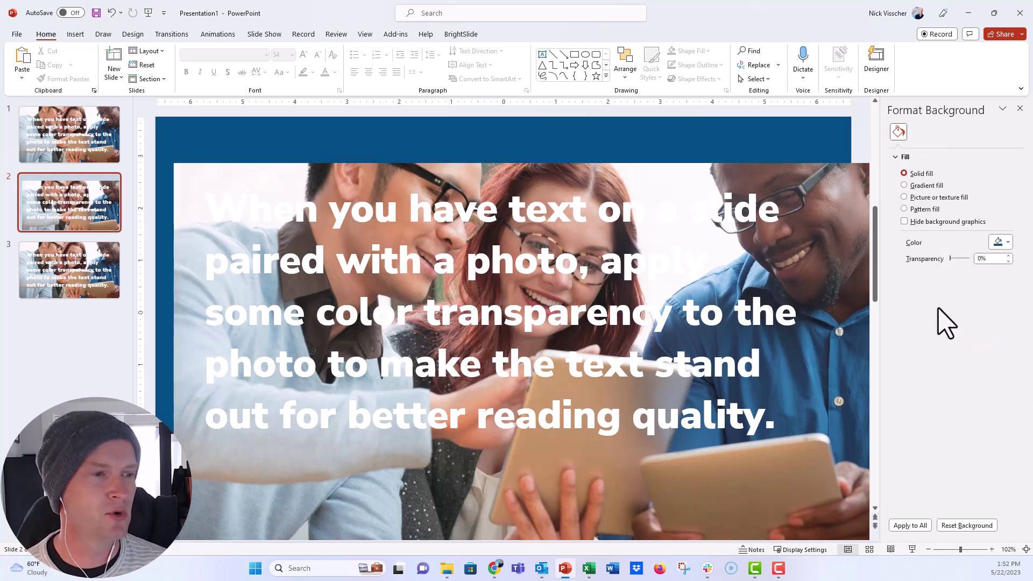
left_click(461, 180)
left_click_drag(392, 180, 363, 121)
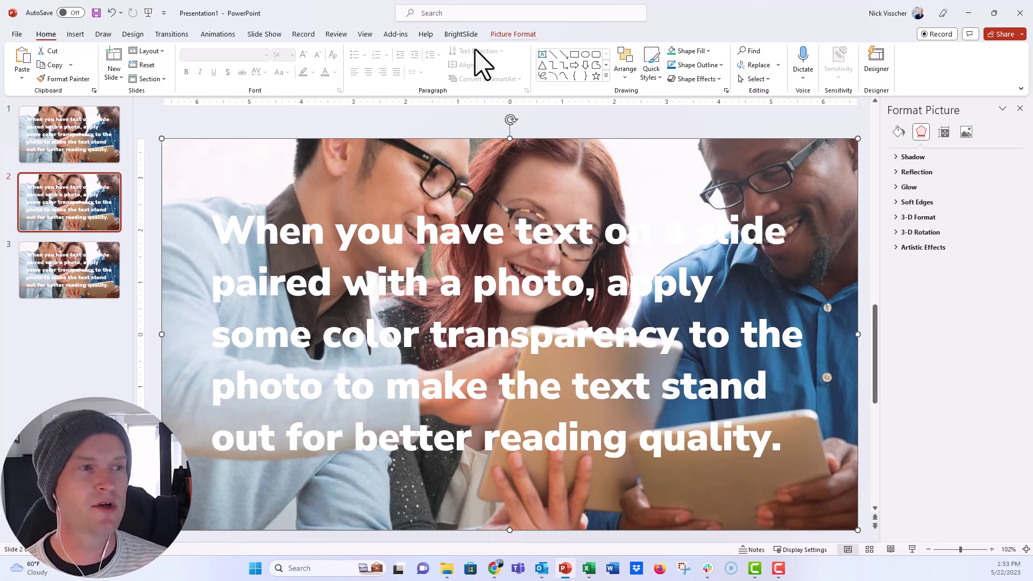
Step: Set slide 2's photo to 70% picture transparency so the deep blue shows through
left_click(521, 34)
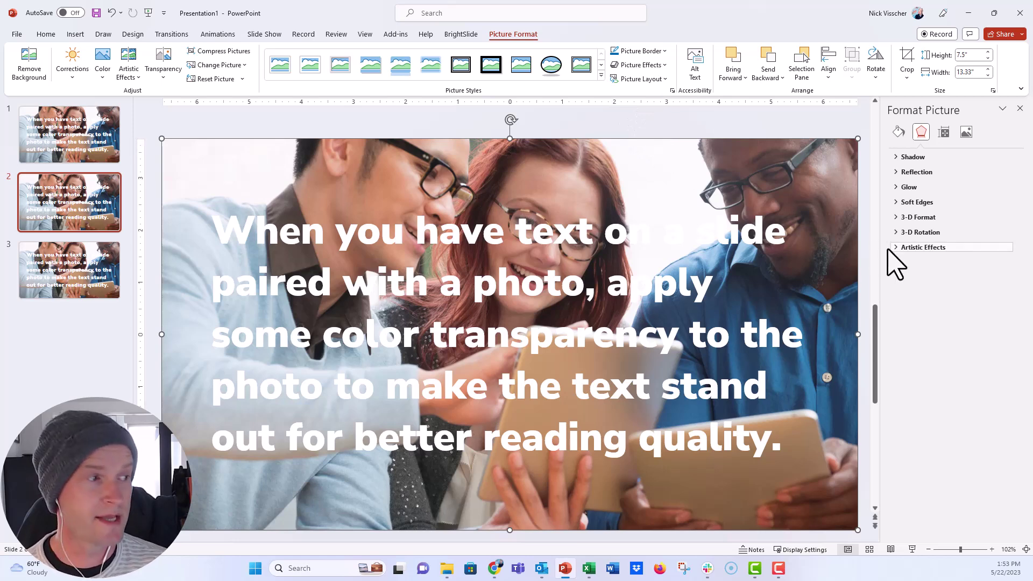
left_click(967, 135)
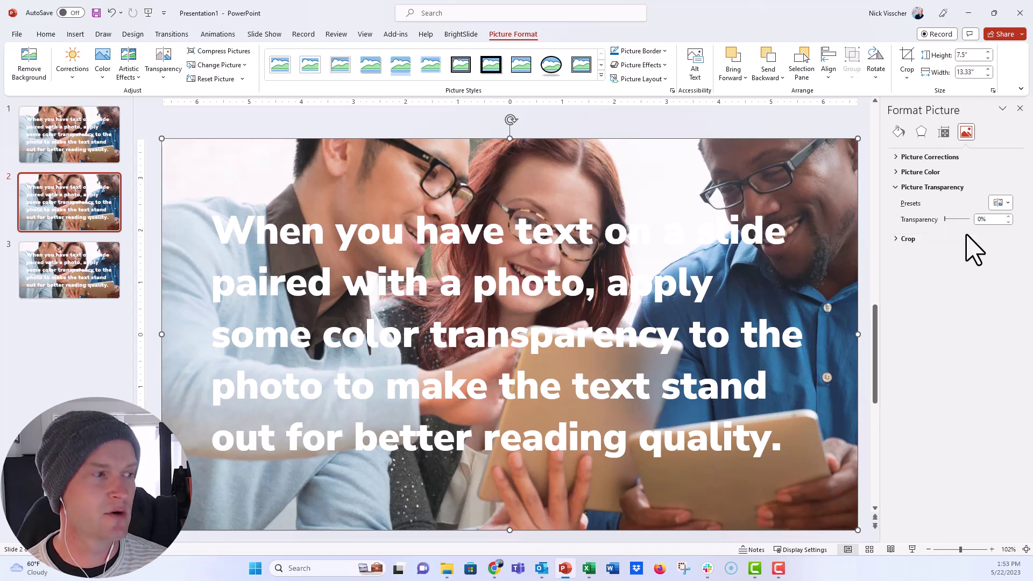
left_click_drag(944, 220, 959, 220)
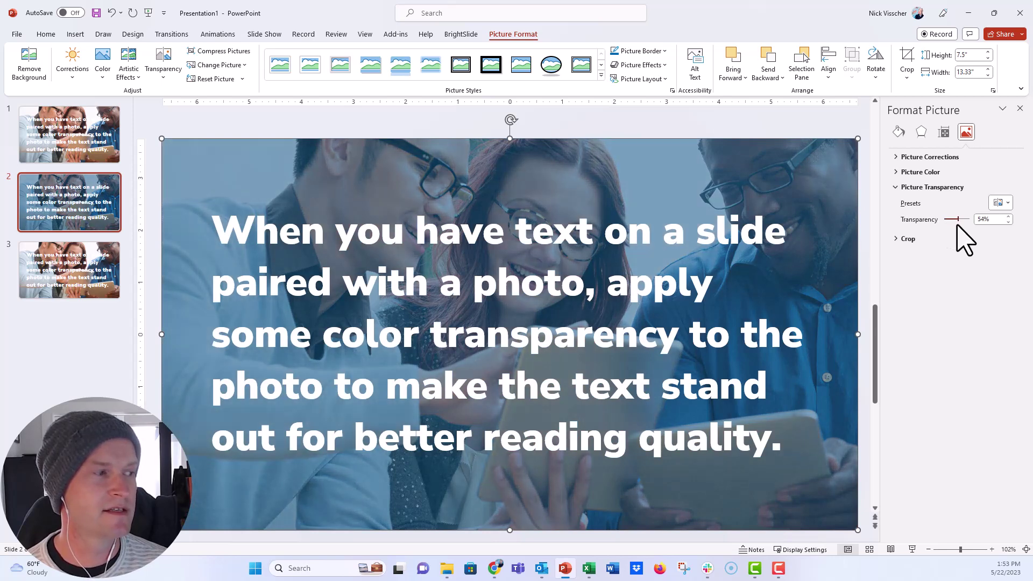
left_click(989, 221)
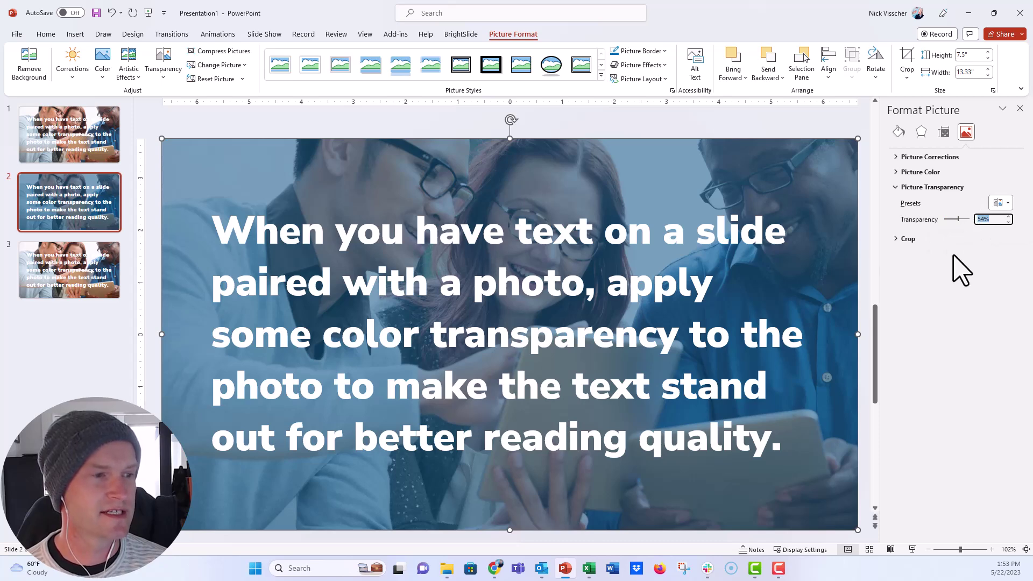
type("70")
key("Return")
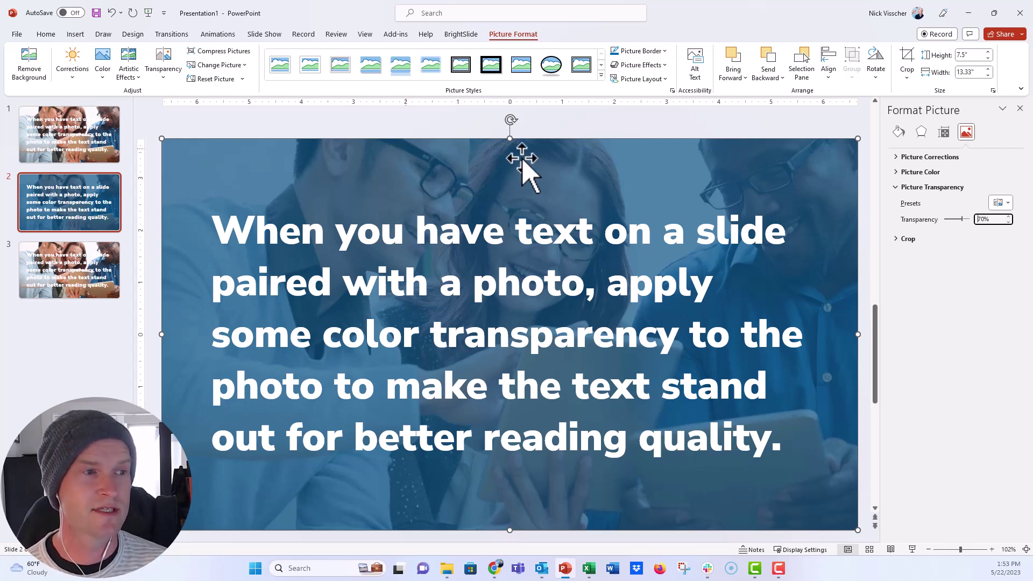
left_click(413, 132)
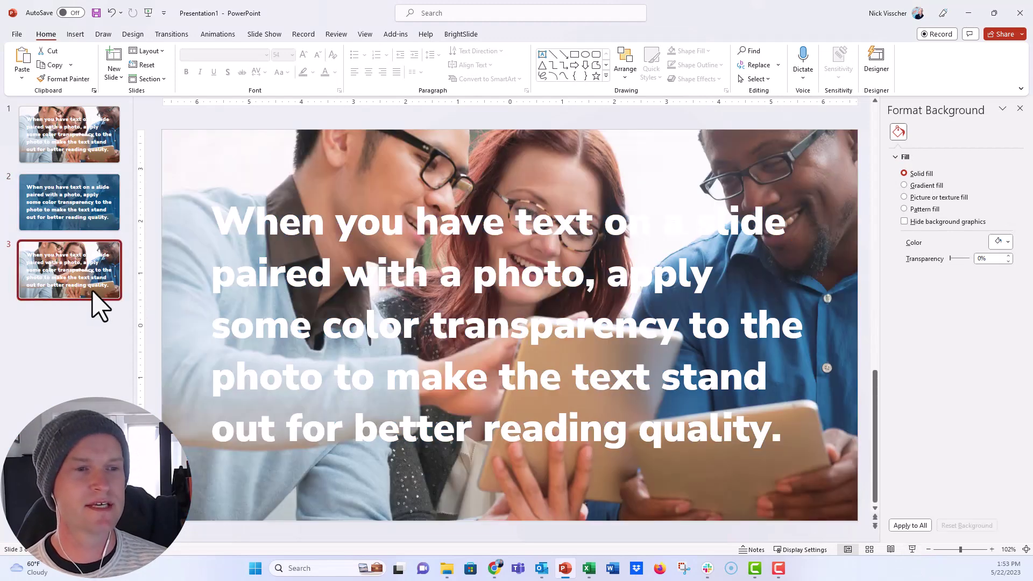
left_click(155, 142)
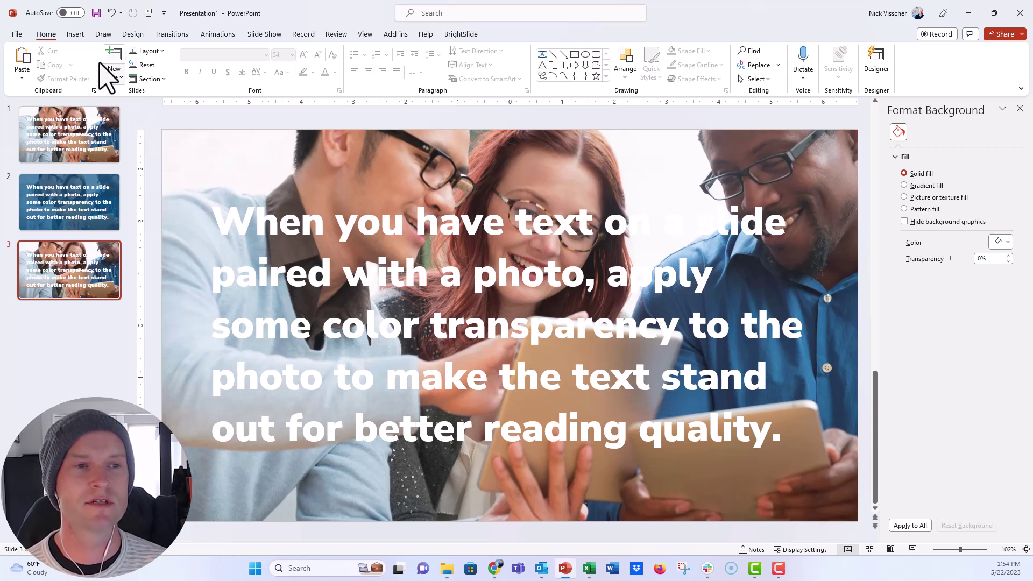
Step: Draw a rectangle on slide 3 and stretch it to 13.33" by 7.49" to cover the slide
left_click(78, 35)
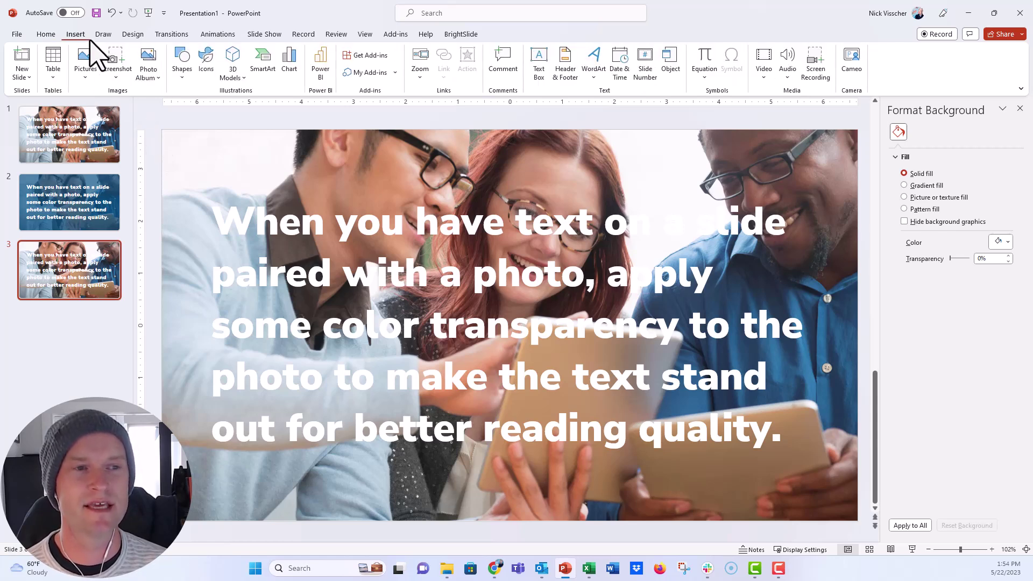
left_click(181, 80)
left_click(209, 107)
left_click(190, 136)
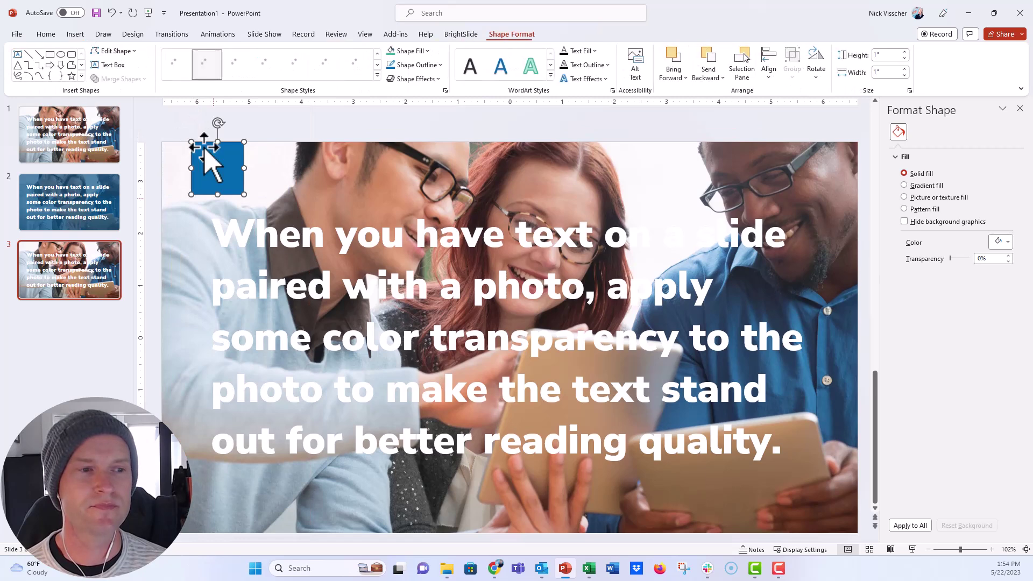
left_click_drag(215, 161, 858, 153)
left_click_drag(510, 194, 499, 521)
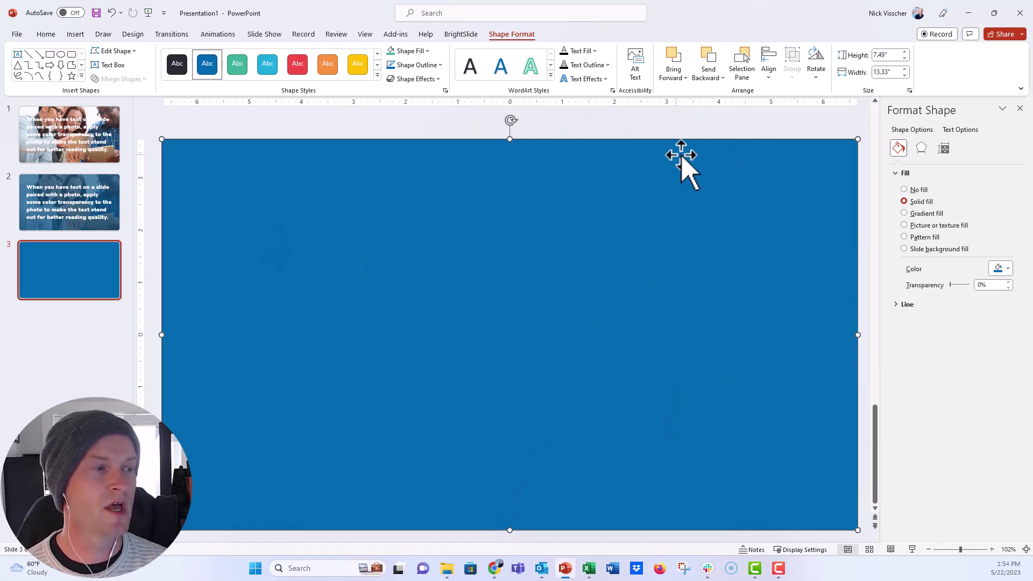
Step: Send the blue rectangle backward so slide 3's white text appears in front of it
right_click(653, 153)
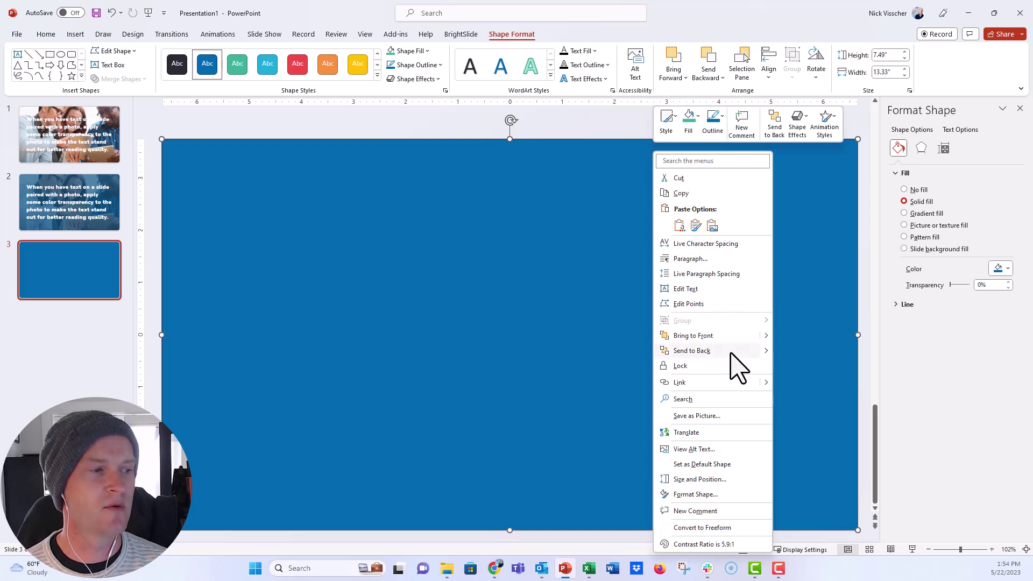
mouse_move(763, 354)
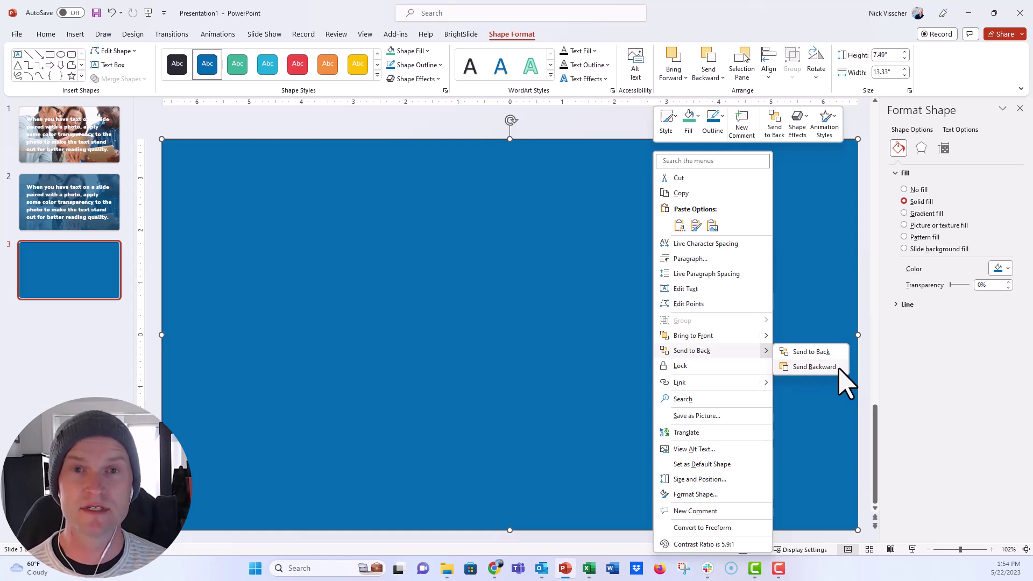
left_click(814, 367)
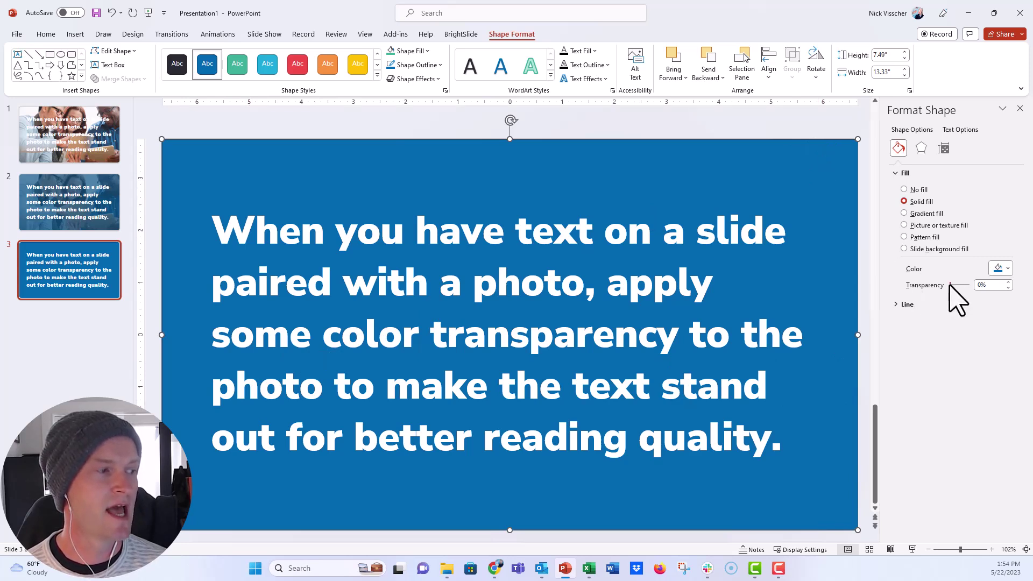
Step: Set the blue overlay's fill transparency to 20%, leaving its line at No line
left_click_drag(950, 285, 955, 291)
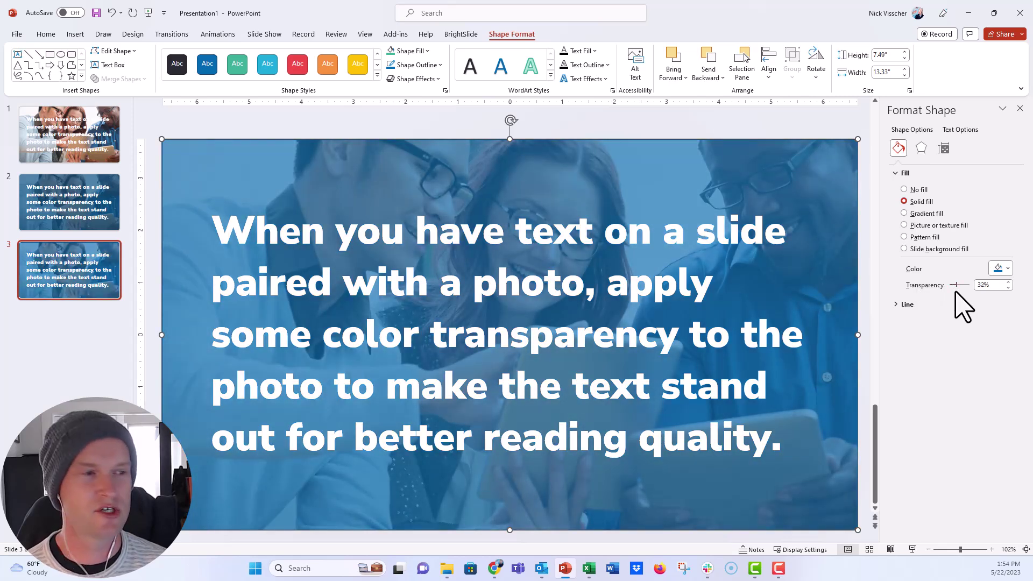
left_click(791, 138)
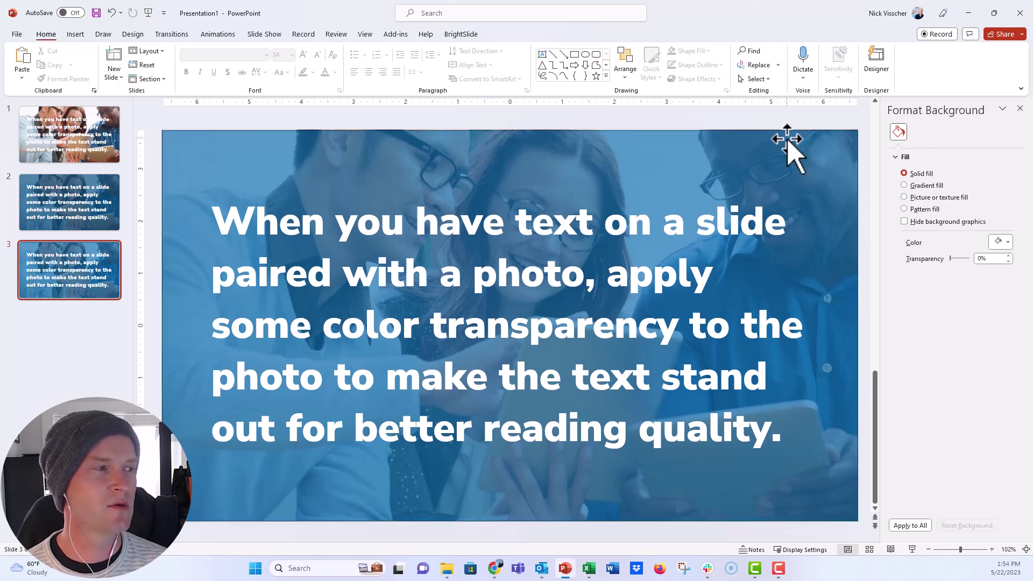
left_click(787, 139)
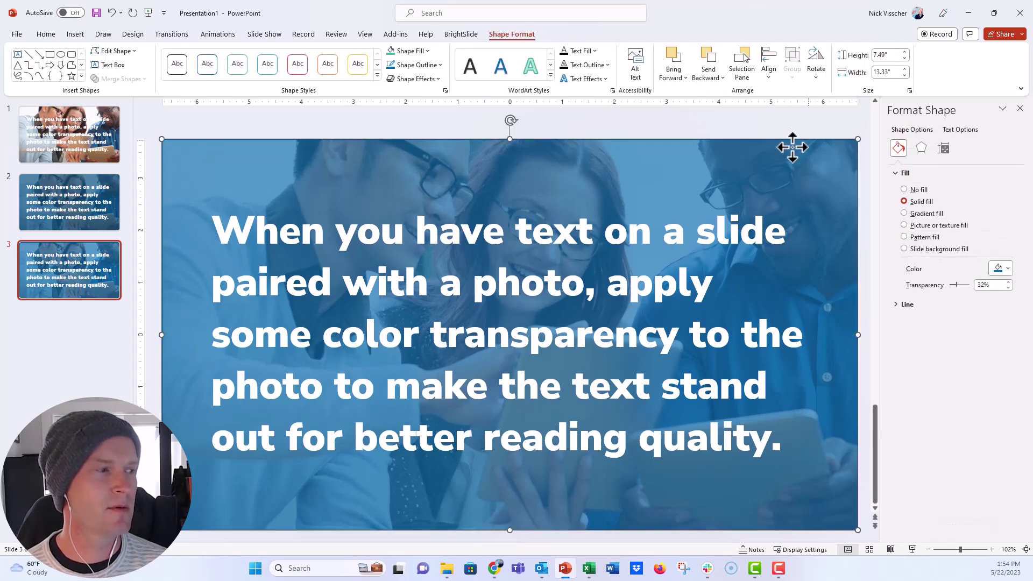
left_click(904, 305)
left_click(761, 132)
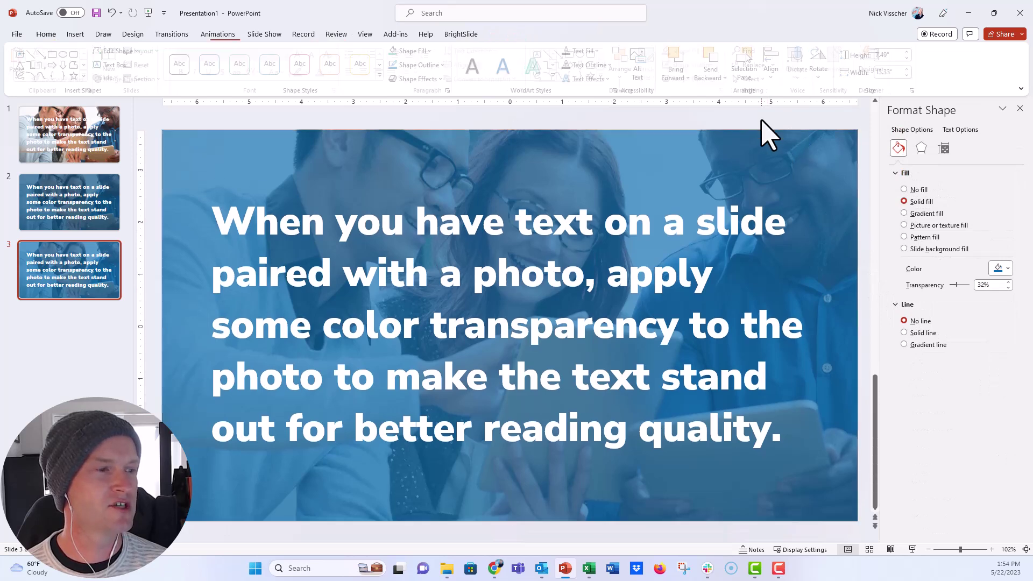
left_click(761, 149)
double_click(986, 284)
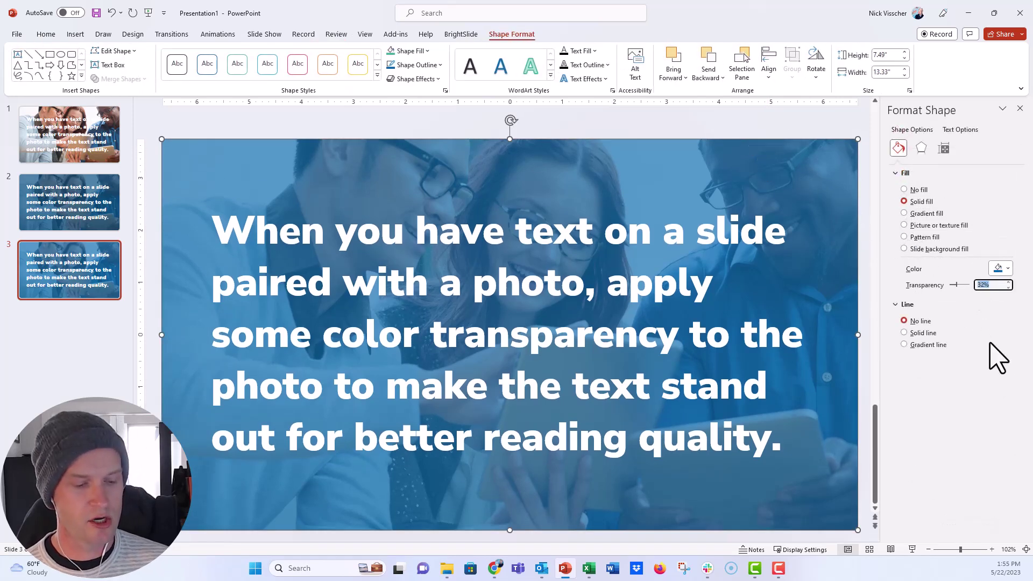
type("20")
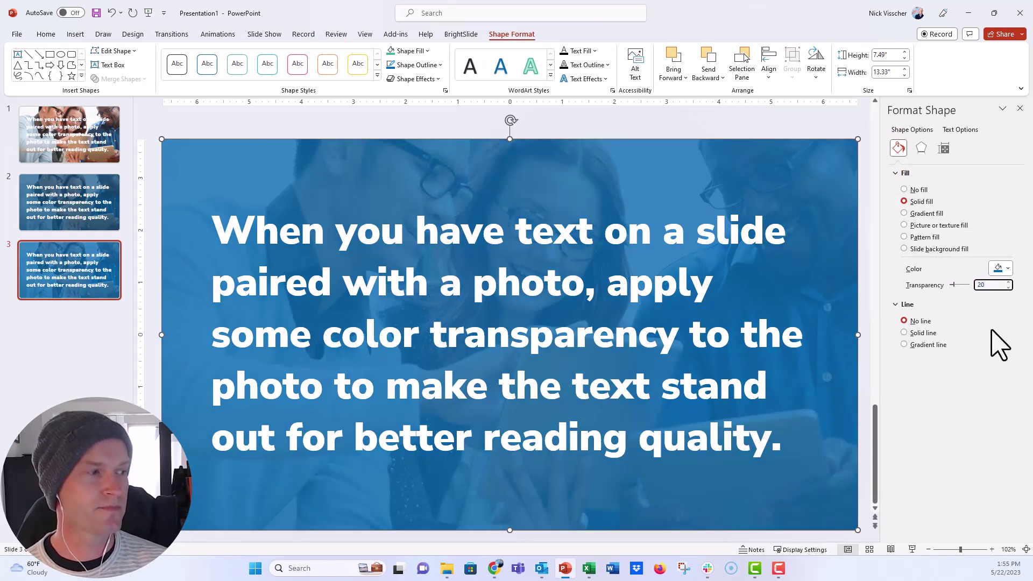
Step: Try navy, orange, dark orange and dark red fills on the overlay, settling on dark teal
left_click(1000, 269)
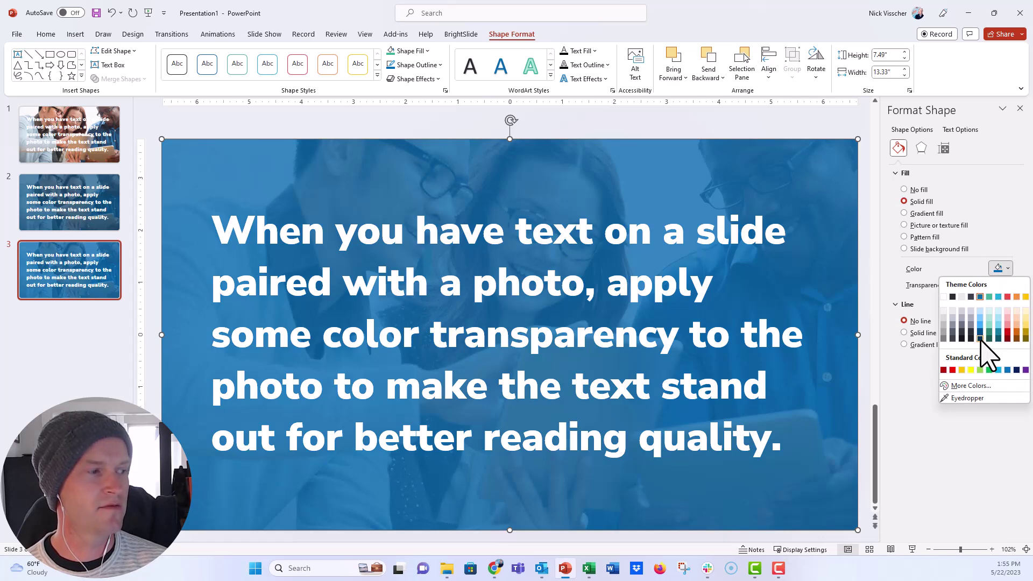
left_click(980, 338)
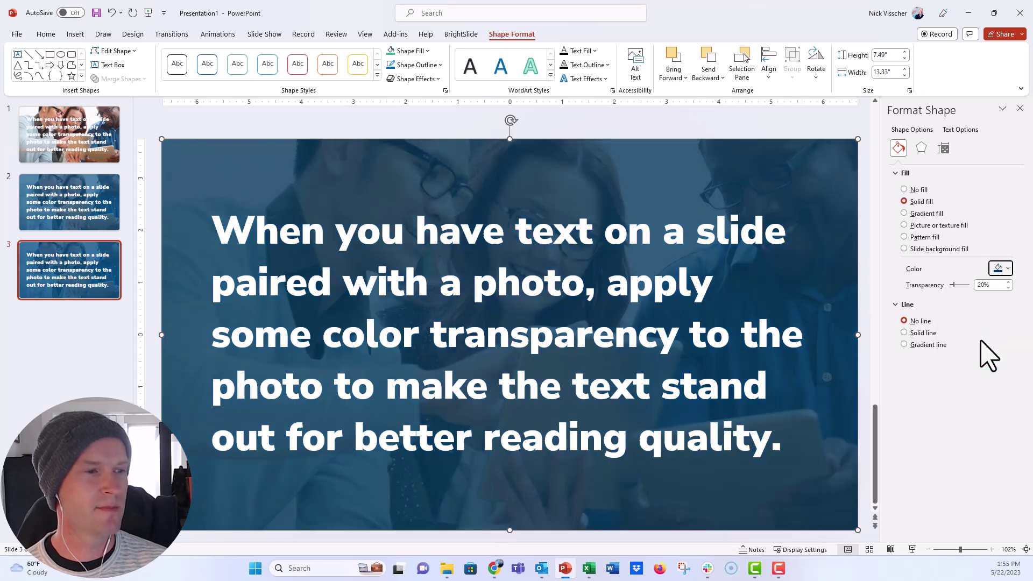
left_click(999, 269)
left_click(1016, 291)
left_click(1002, 268)
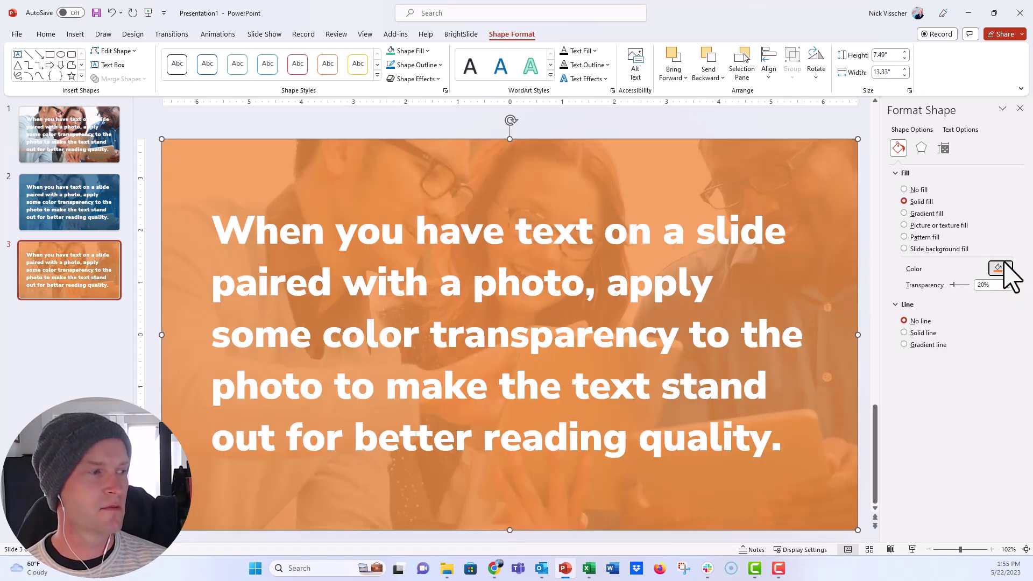
left_click(1016, 338)
left_click(1001, 268)
left_click(1007, 338)
left_click(1001, 268)
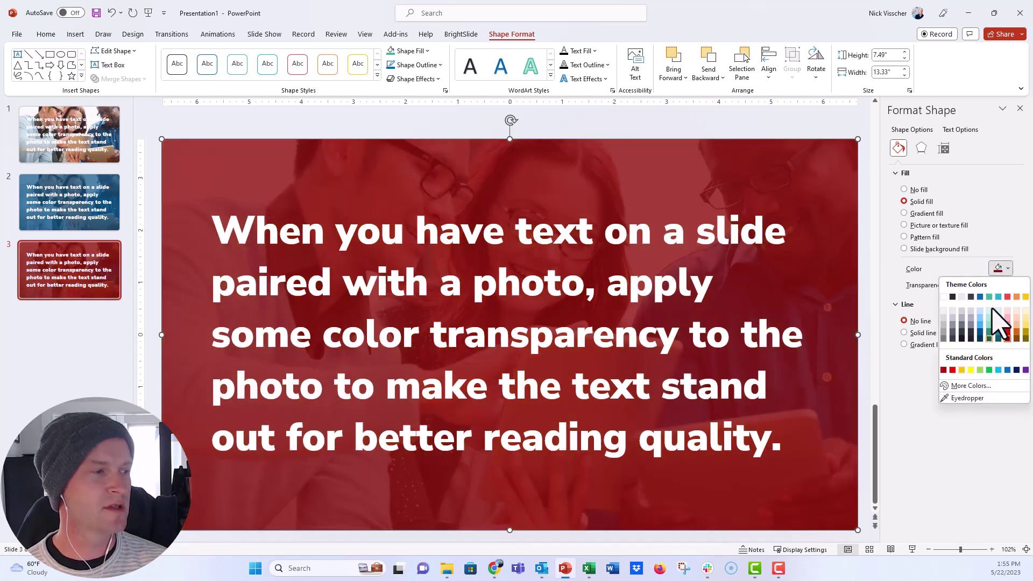
left_click(989, 337)
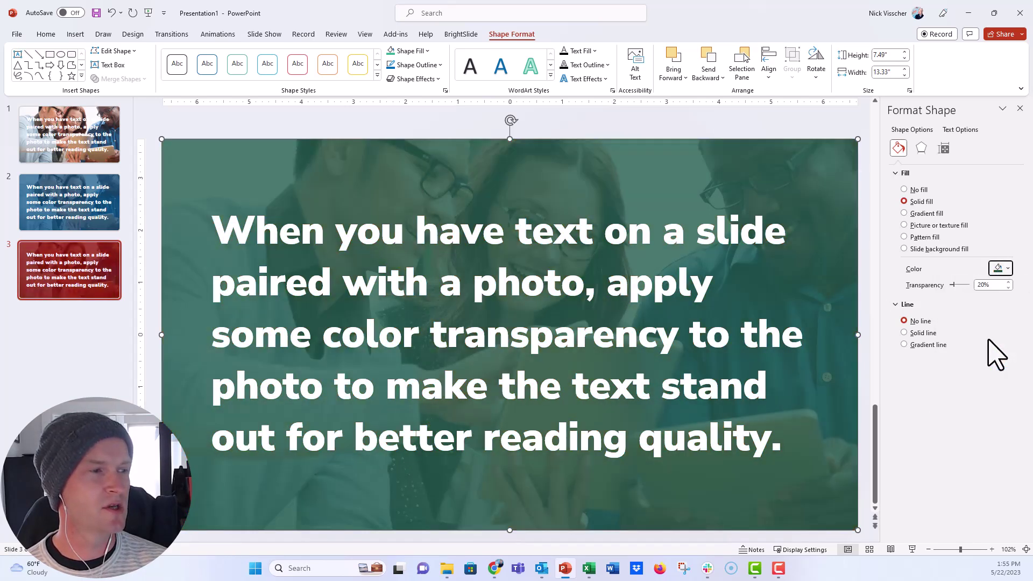
left_click(570, 135)
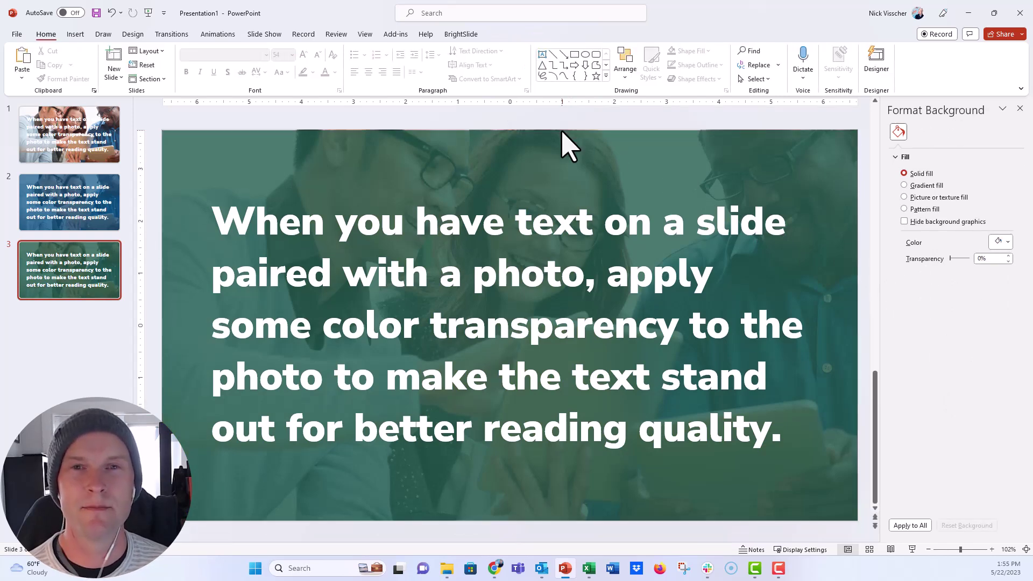